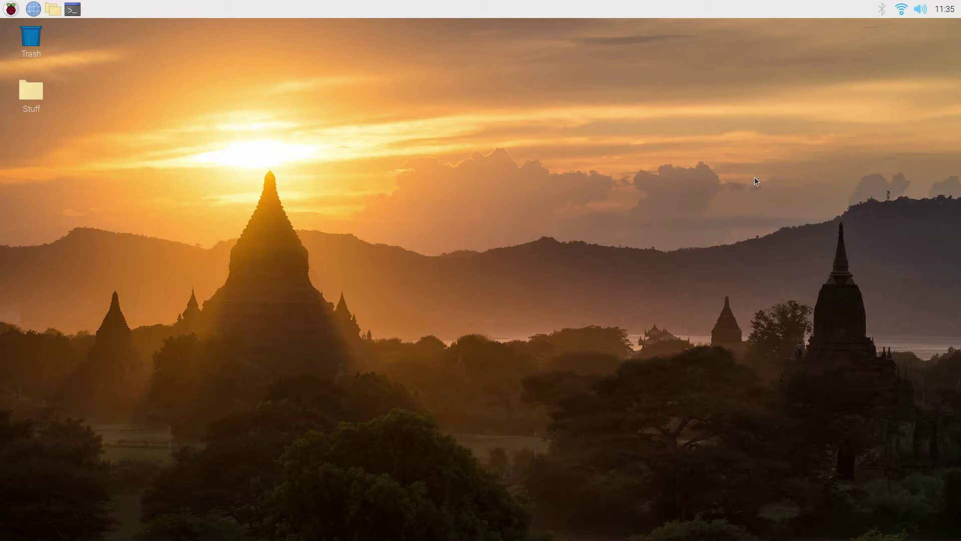
# Step: Show the available Wi-Fi networks from the panel's Wi-Fi icon
pyautogui.moveTo(902, 9)
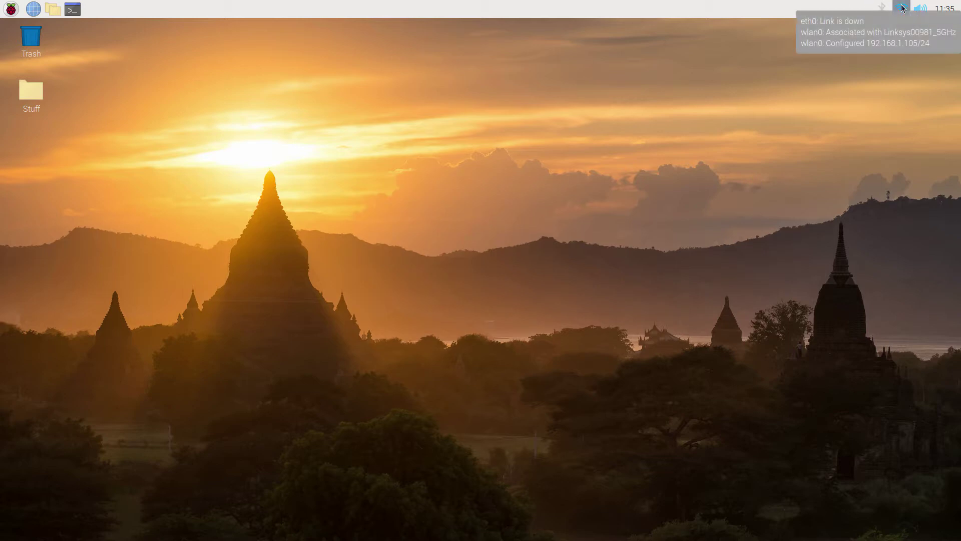
pyautogui.click(902, 8)
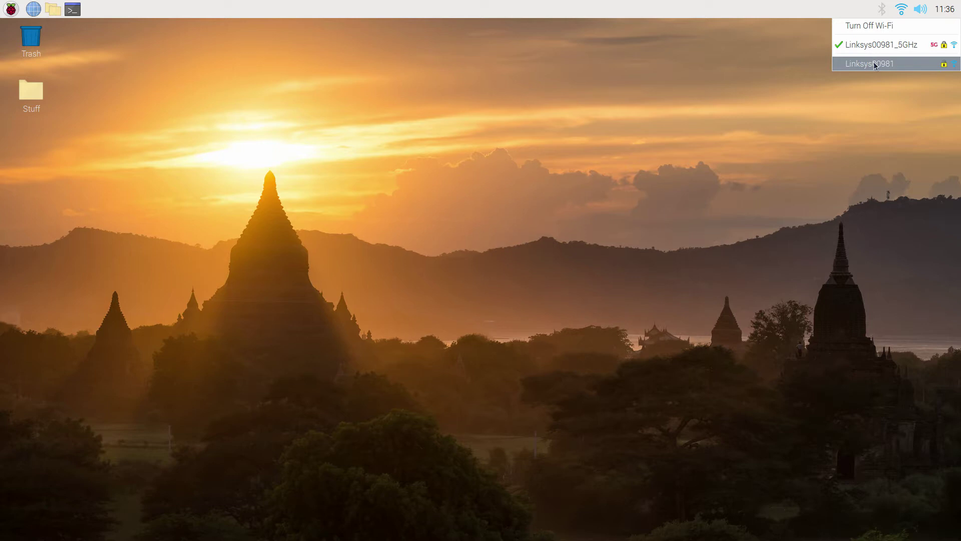
# Step: Select Linksys00981 and submit the network's pre-shared key
pyautogui.click(873, 64)
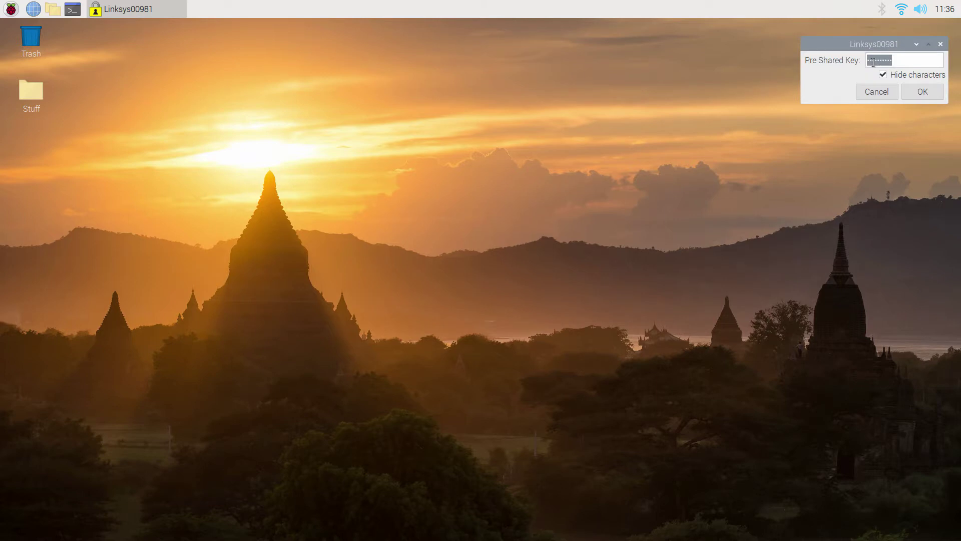
pyautogui.write('**********')
pyautogui.click(922, 91)
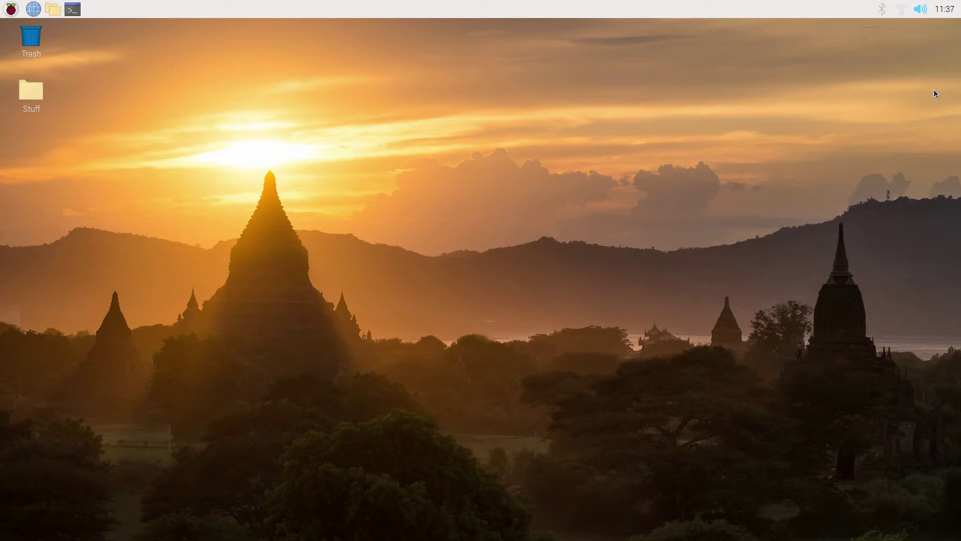
pyautogui.click(37, 13)
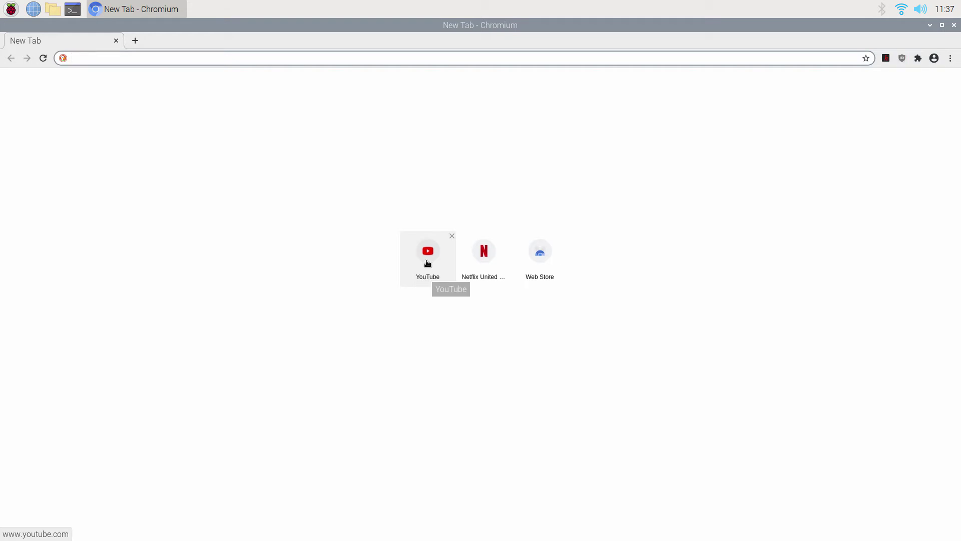
pyautogui.click(427, 256)
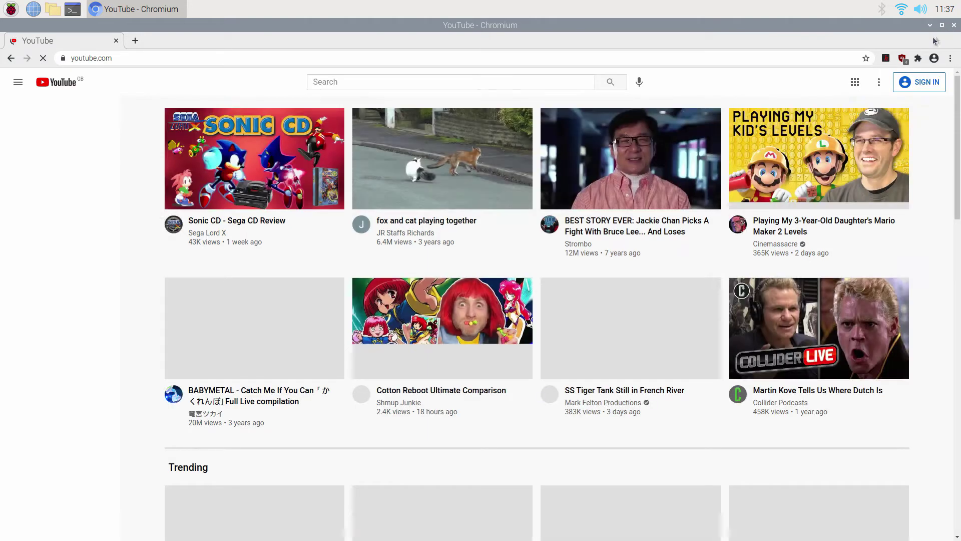
pyautogui.click(954, 25)
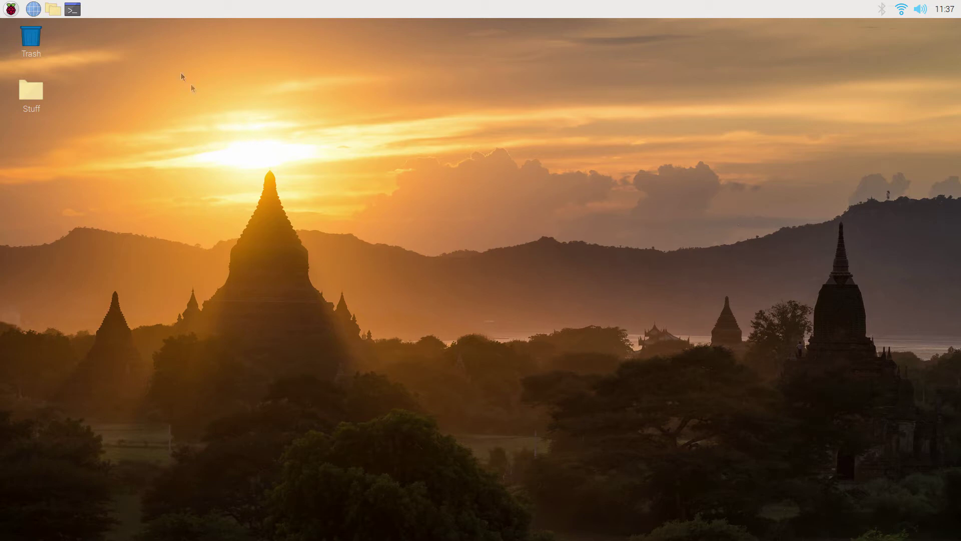
# Step: Switch the keyboard layout to English (UK) in Preferences' Mouse and Keyboard Settings
pyautogui.click(2, 15)
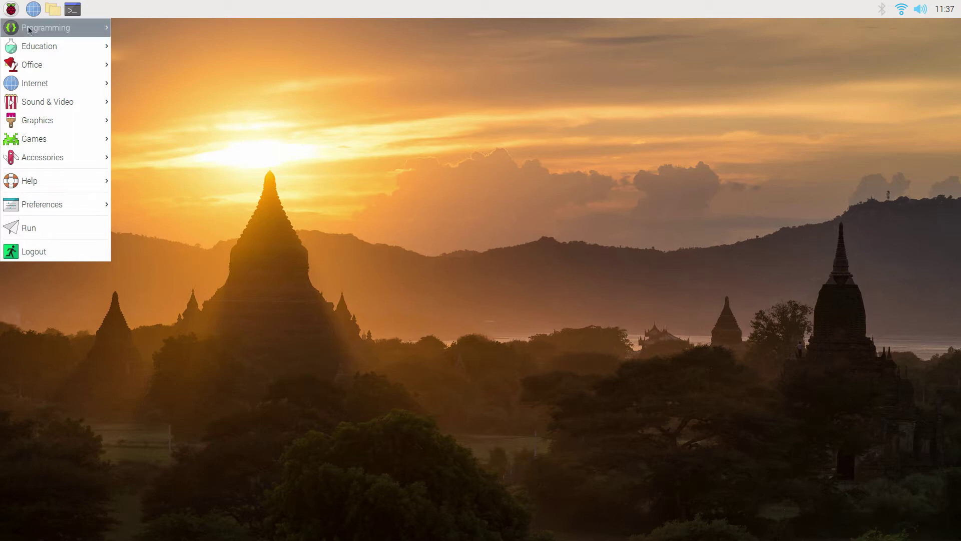
pyautogui.moveTo(47, 35)
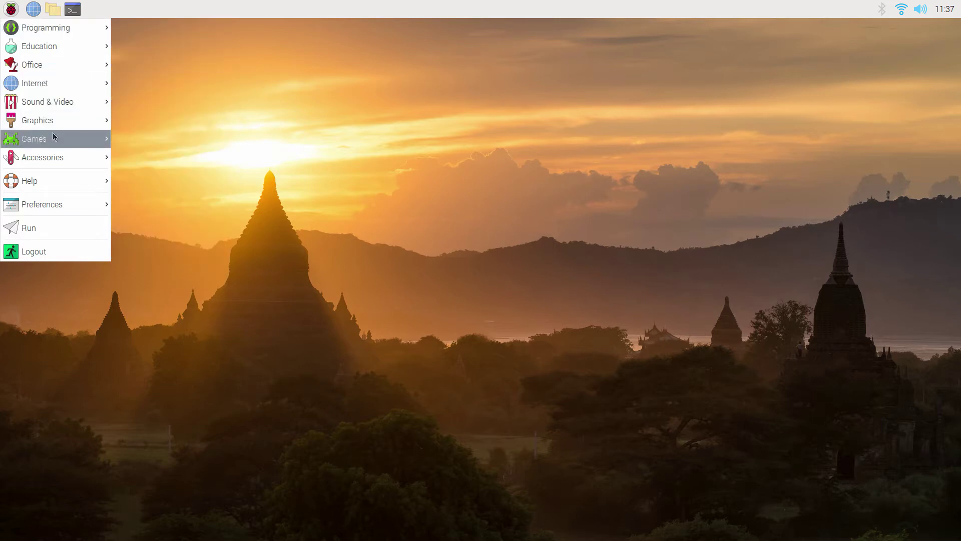
pyautogui.moveTo(67, 159)
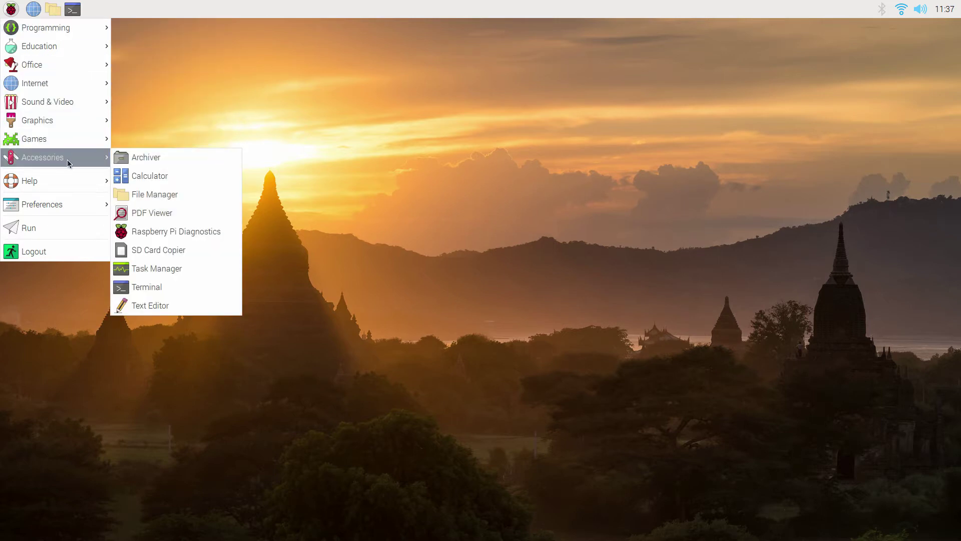
pyautogui.moveTo(70, 206)
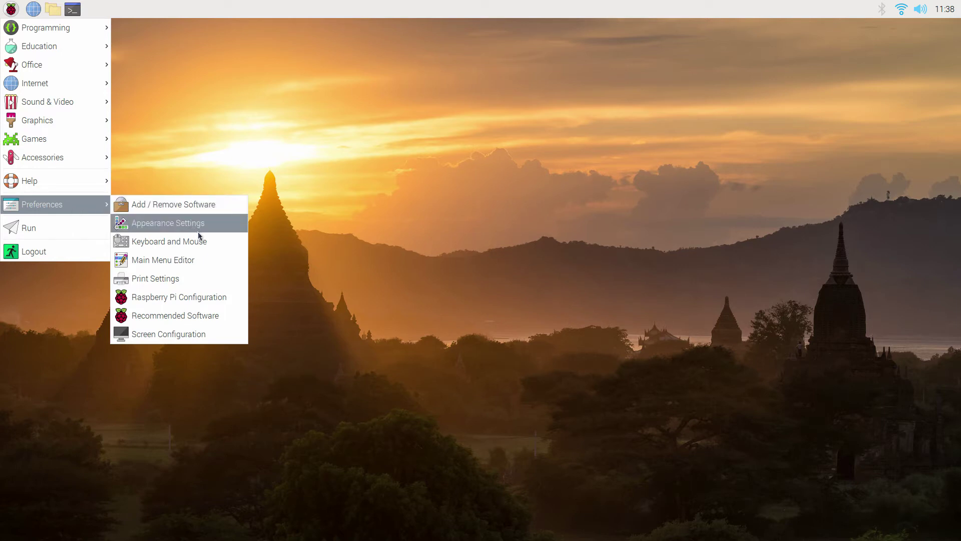
pyautogui.click(205, 246)
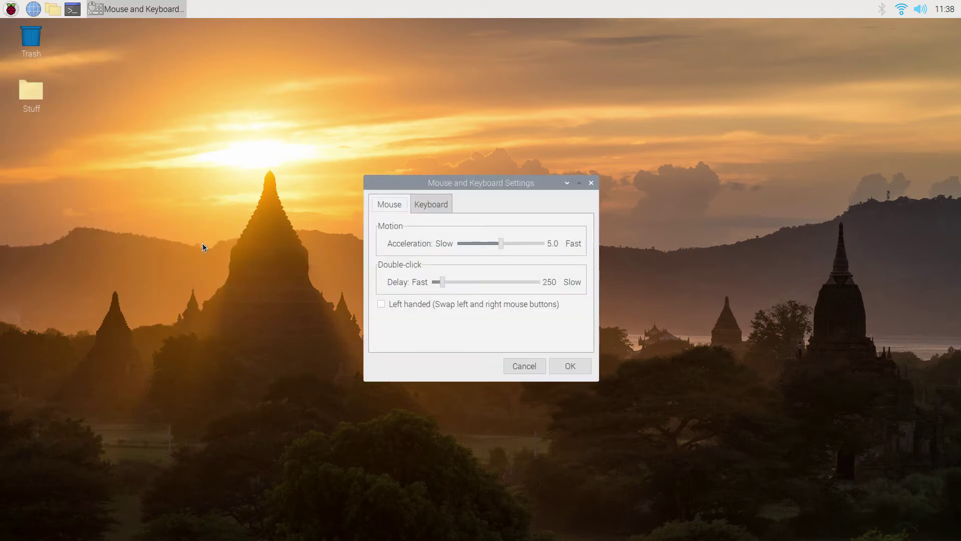
pyautogui.click(434, 207)
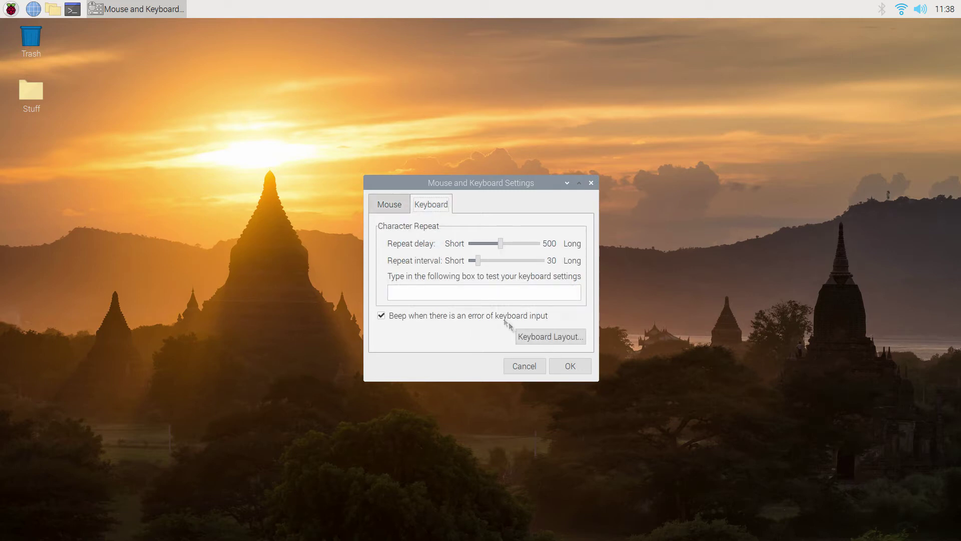
pyautogui.click(563, 343)
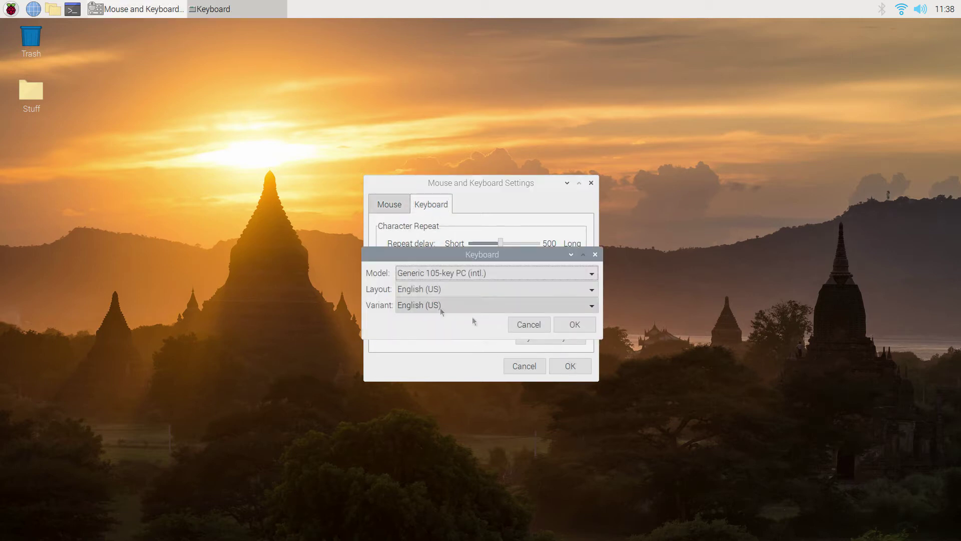
pyautogui.click(586, 289)
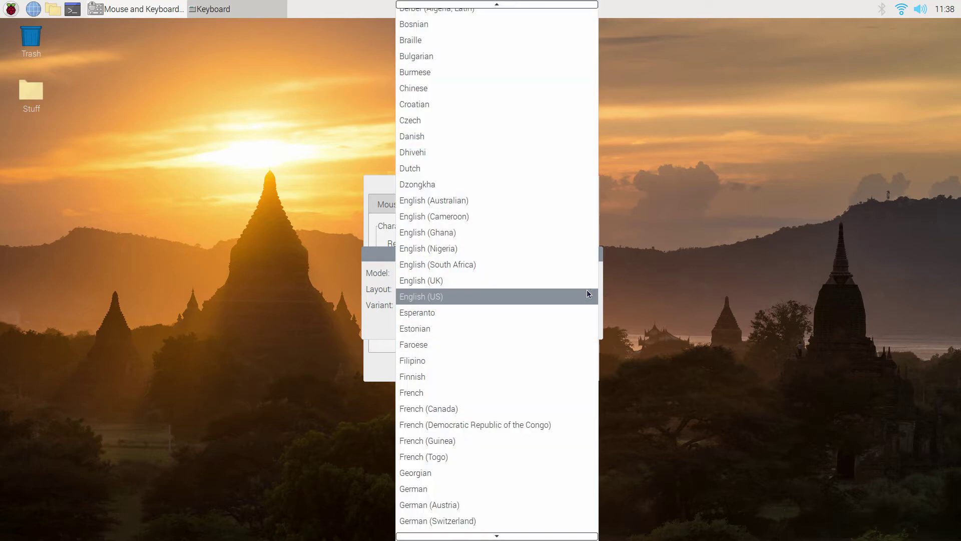
pyautogui.click(563, 286)
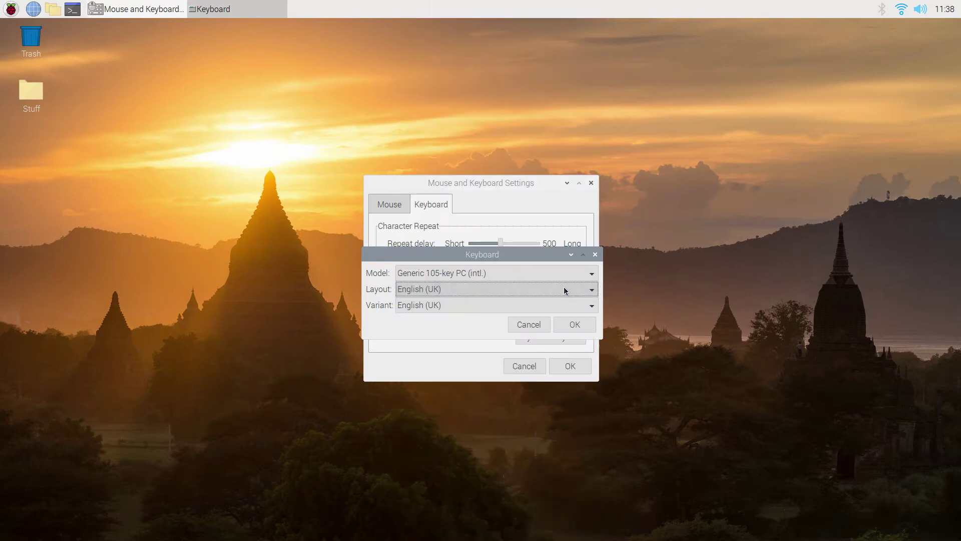
pyautogui.click(578, 325)
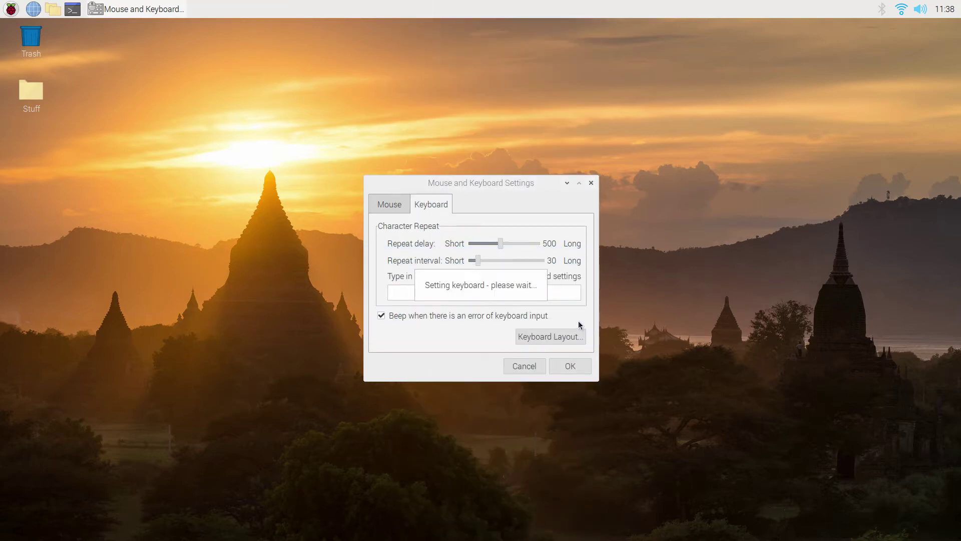
pyautogui.click(570, 370)
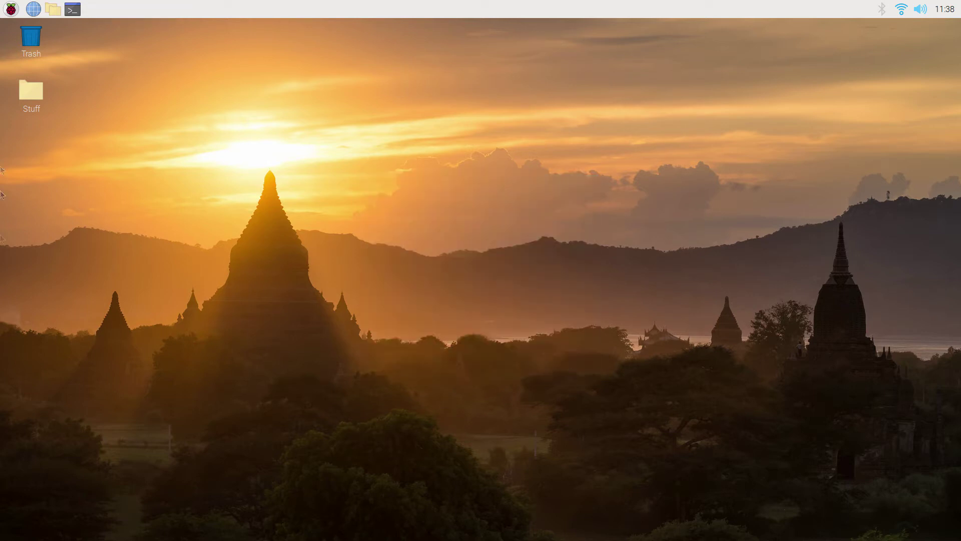
pyautogui.click(11, 10)
# Step: Type a test @ in a new LibreOffice Writer document, then close it without saving
pyautogui.moveTo(81, 210)
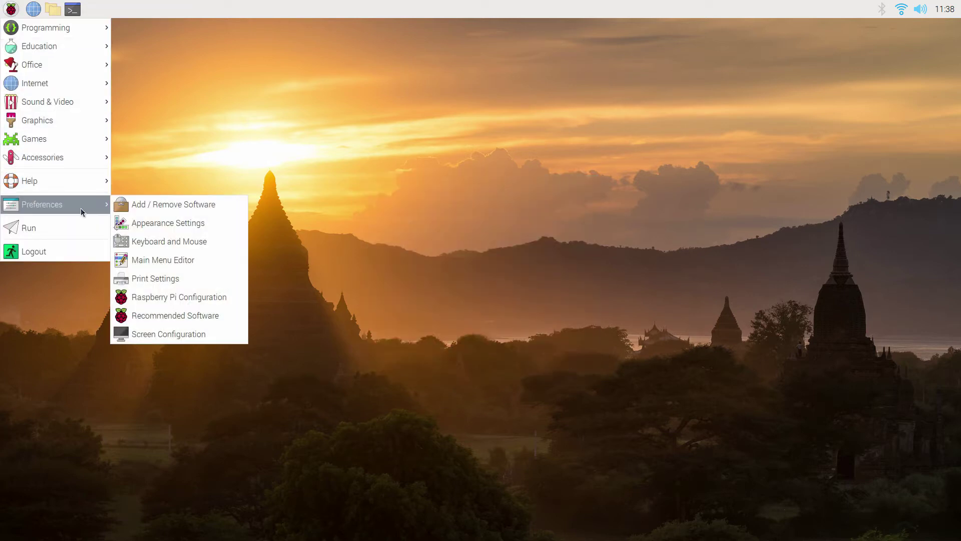
pyautogui.moveTo(79, 68)
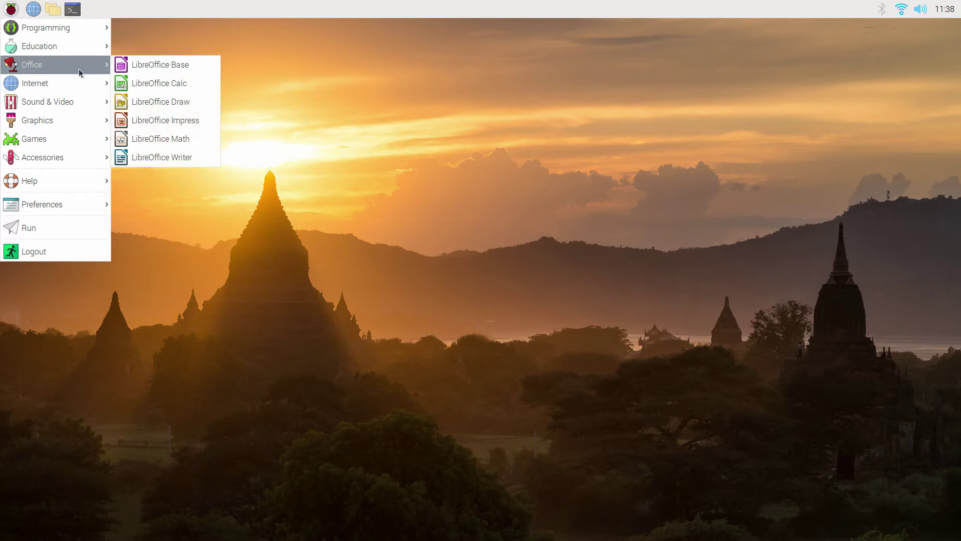
pyautogui.click(160, 157)
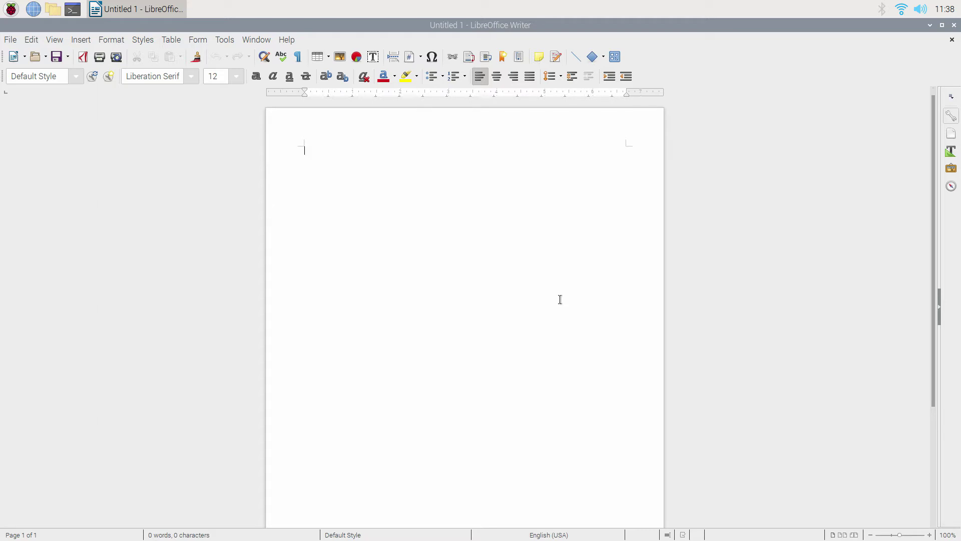
pyautogui.write('@')
pyautogui.click(953, 26)
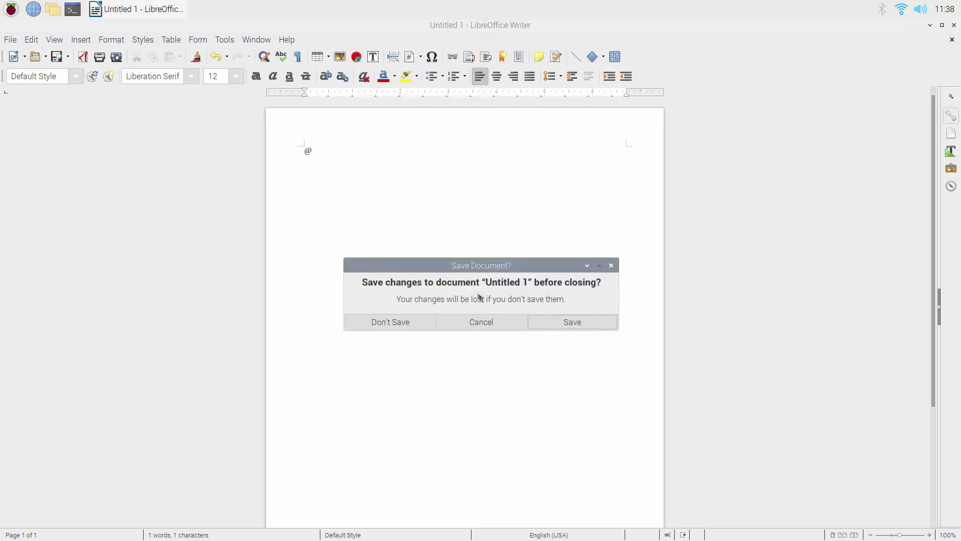
pyautogui.click(385, 321)
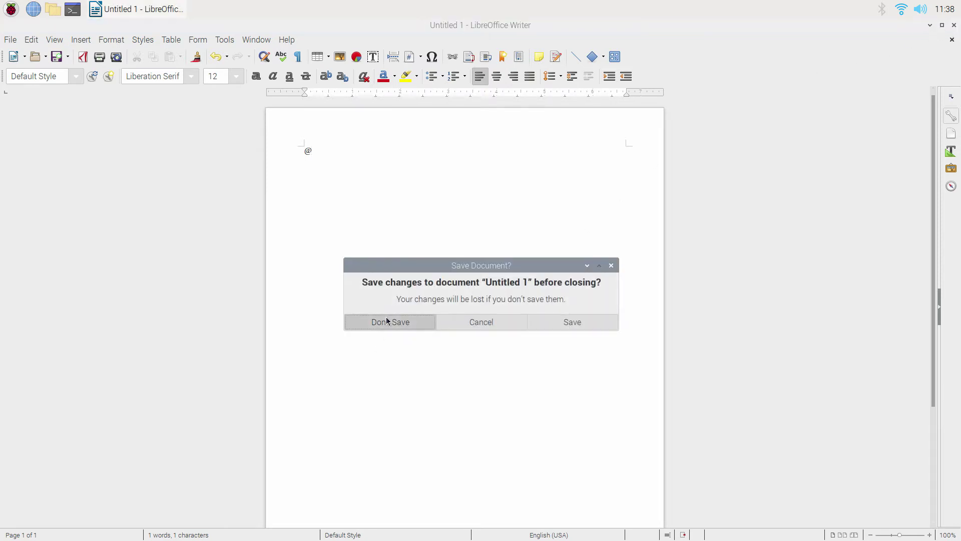
pyautogui.click(3, 5)
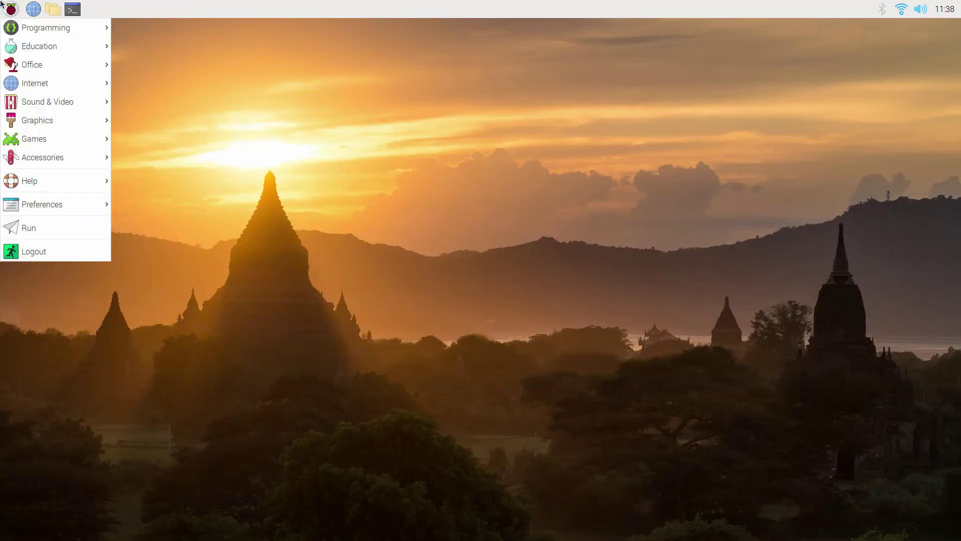
# Step: Enter and confirm a new password in Raspberry Pi Configuration, then dismiss the success message
pyautogui.moveTo(85, 206)
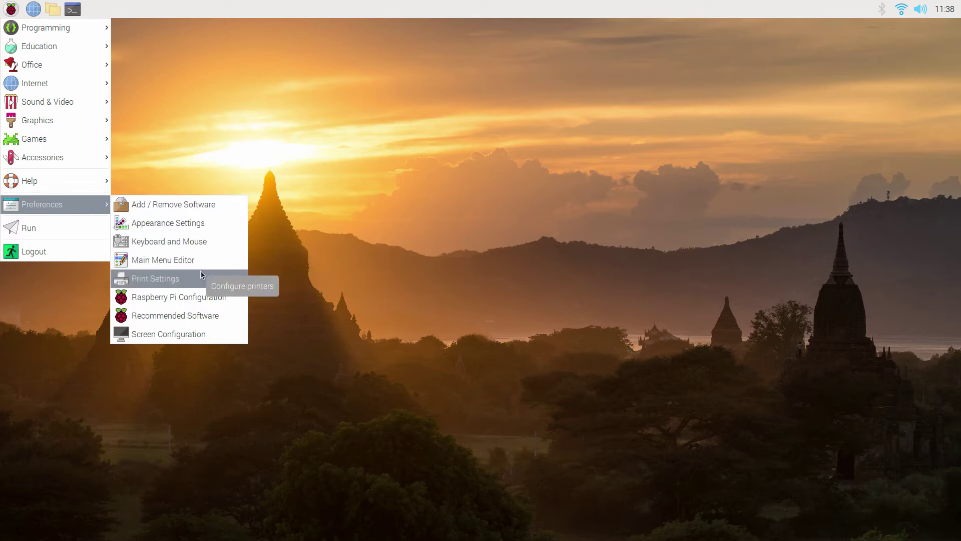
pyautogui.click(208, 297)
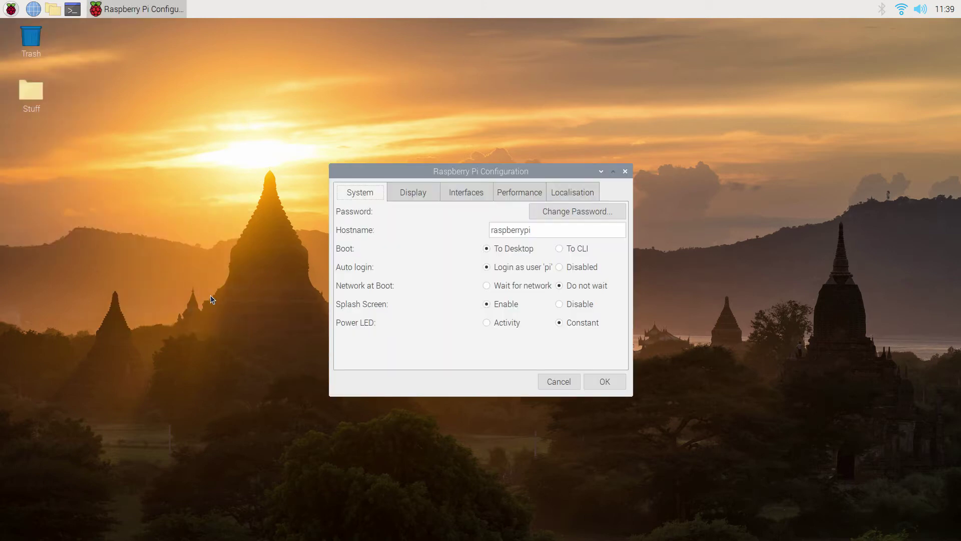
pyautogui.click(551, 212)
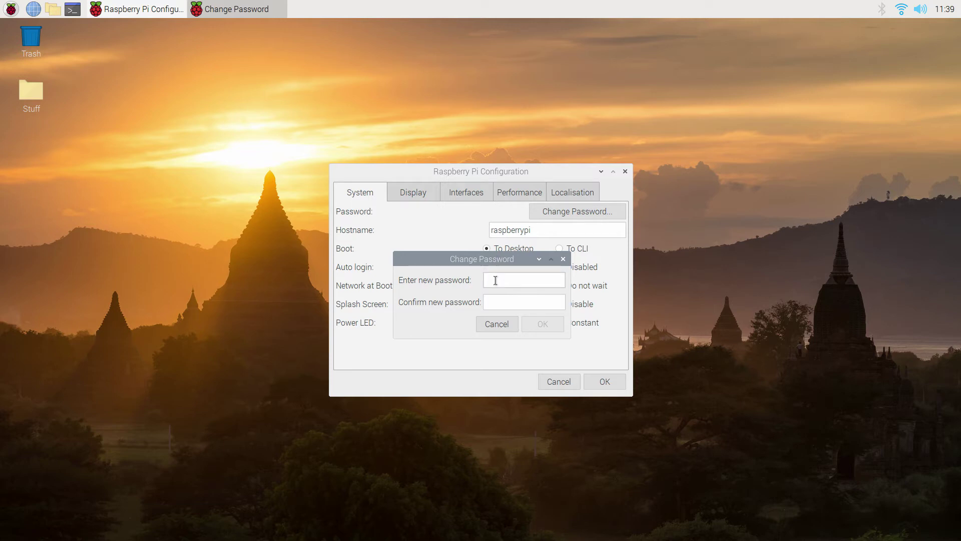
pyautogui.write('********')
pyautogui.press('Tab')
pyautogui.write('********')
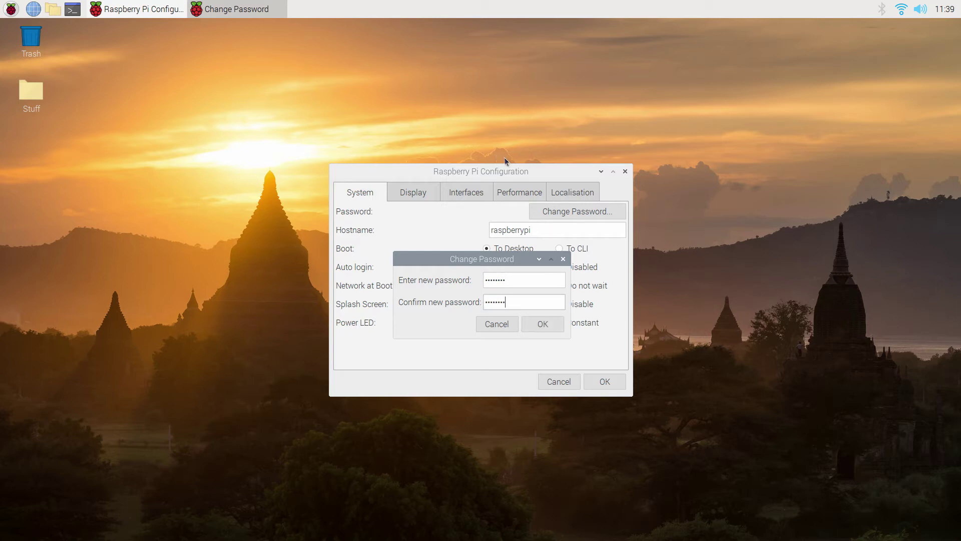
pyautogui.click(547, 323)
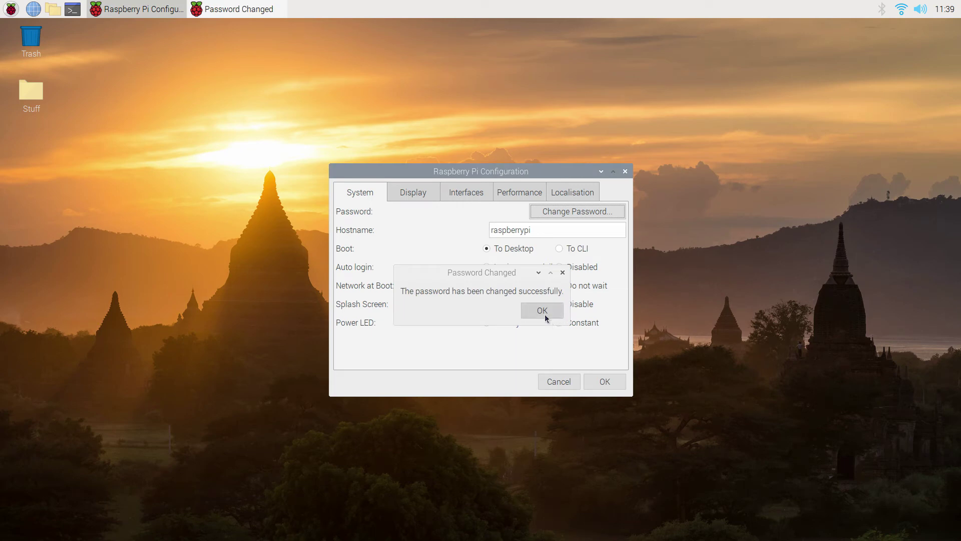
pyautogui.click(542, 312)
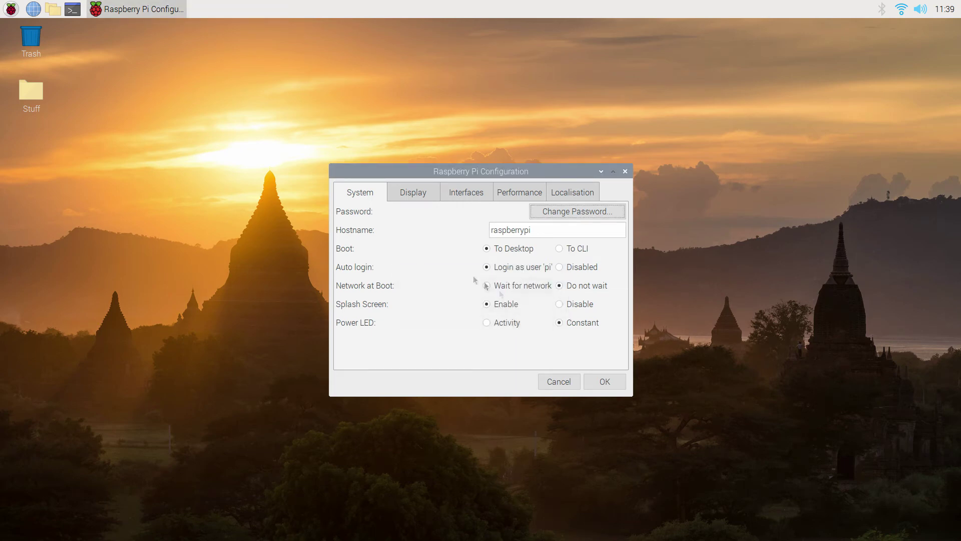
# Step: Look through the Display, Interfaces and Performance settings, ending on Localisation
pyautogui.click(405, 193)
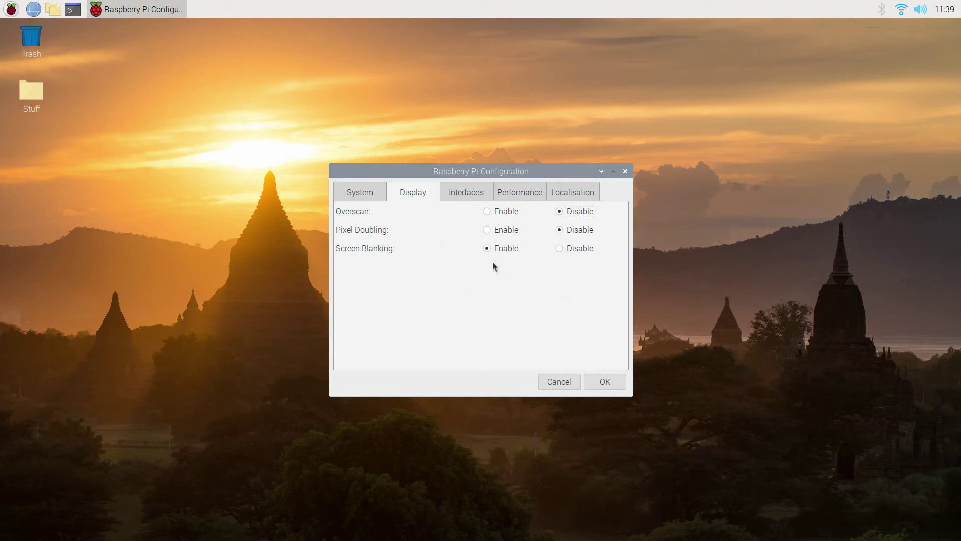
pyautogui.click(473, 194)
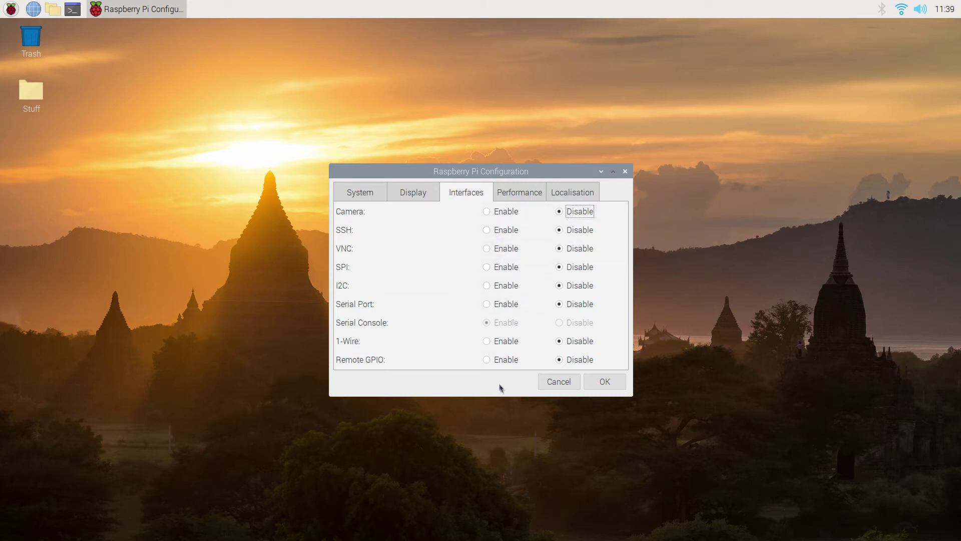
pyautogui.click(532, 198)
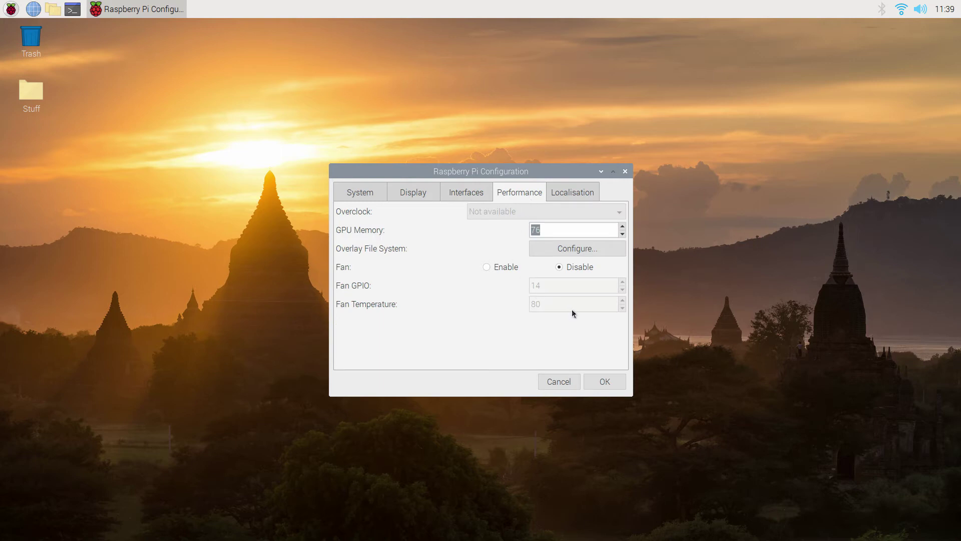
pyautogui.click(590, 195)
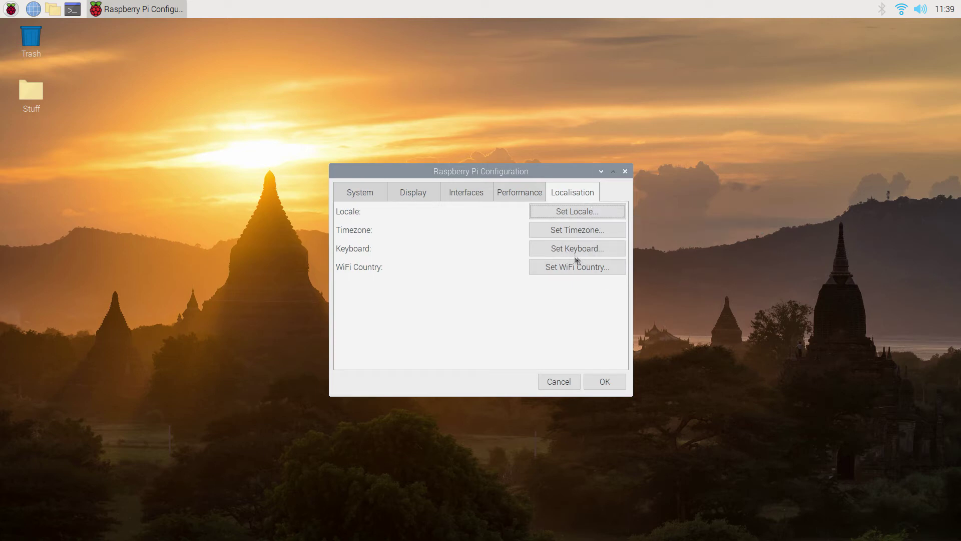
# Step: Set the locale country to GB (United Kingdom)
pyautogui.click(574, 212)
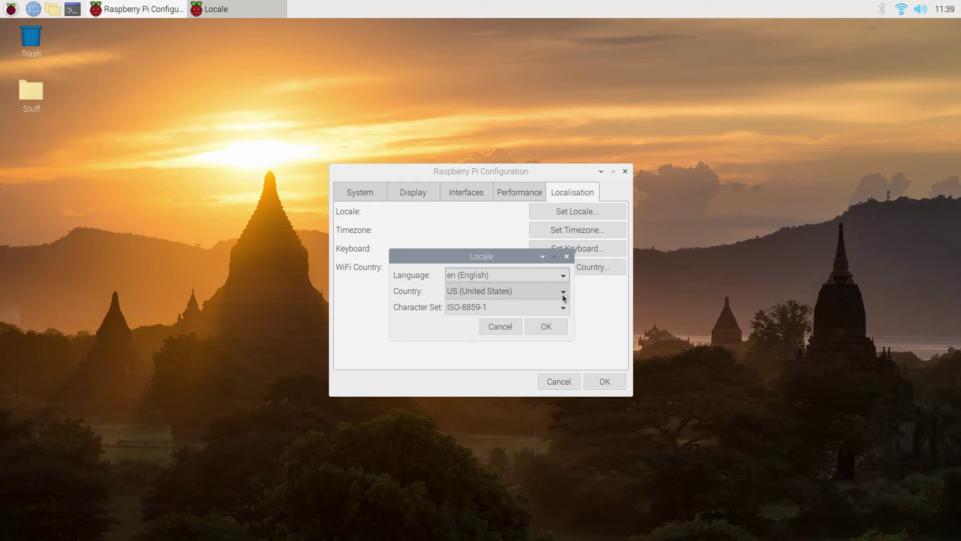
pyautogui.click(563, 291)
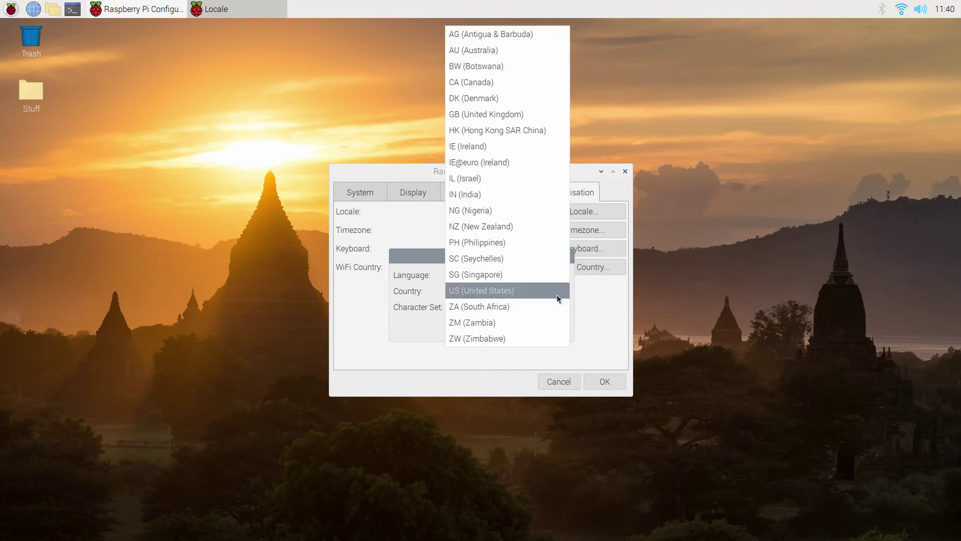
pyautogui.click(523, 115)
pyautogui.click(551, 331)
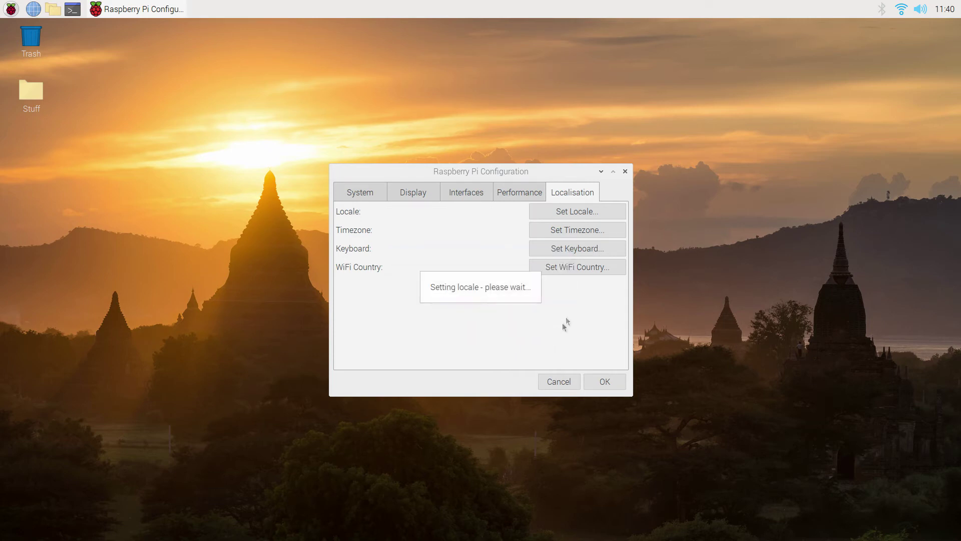
# Step: Keep Europe/London timezone, English (UK) keyboard and GB Wi-Fi country, then save
pyautogui.click(604, 233)
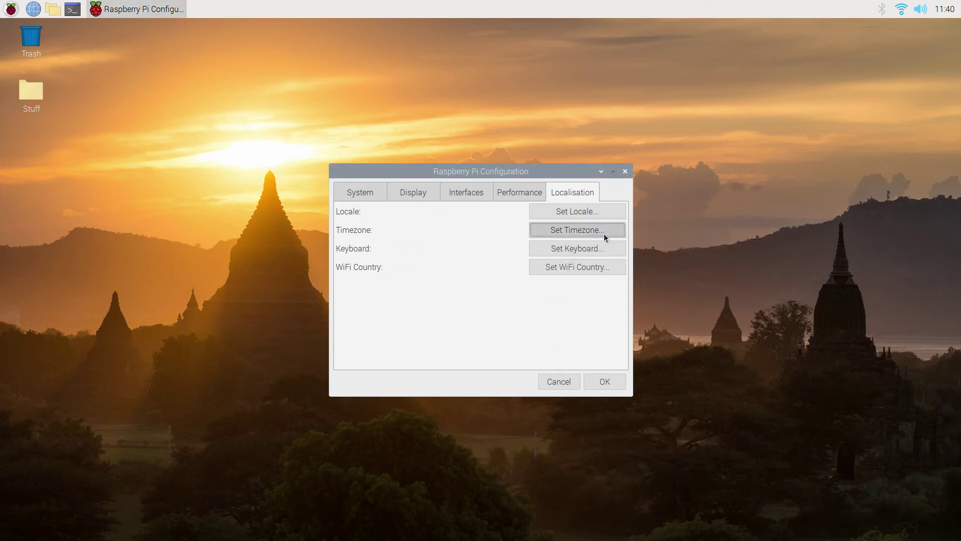
pyautogui.click(535, 323)
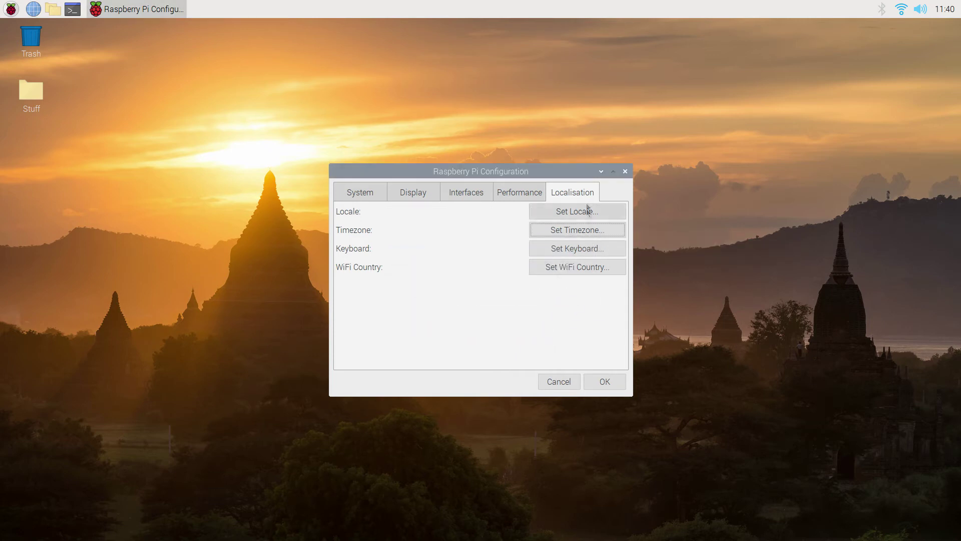
pyautogui.click(596, 250)
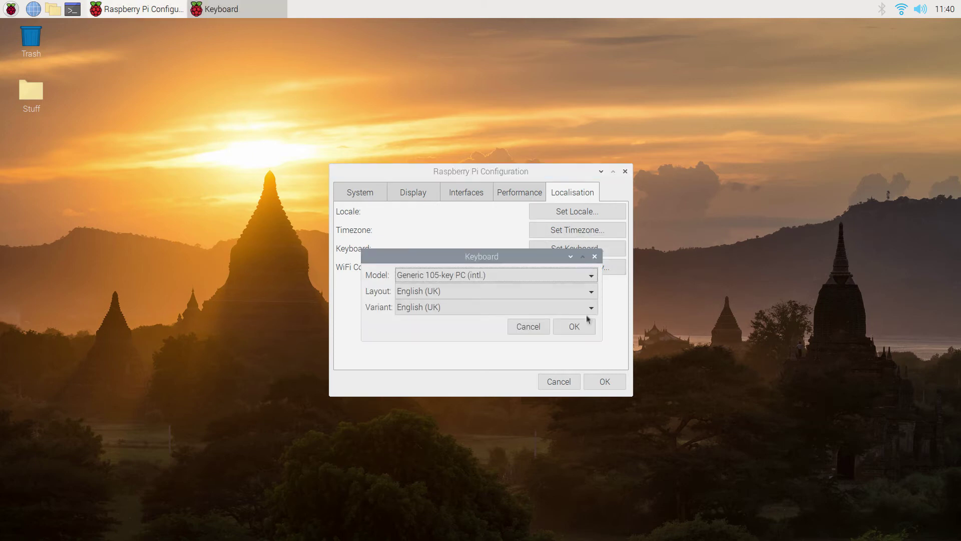
pyautogui.click(581, 326)
pyautogui.click(590, 268)
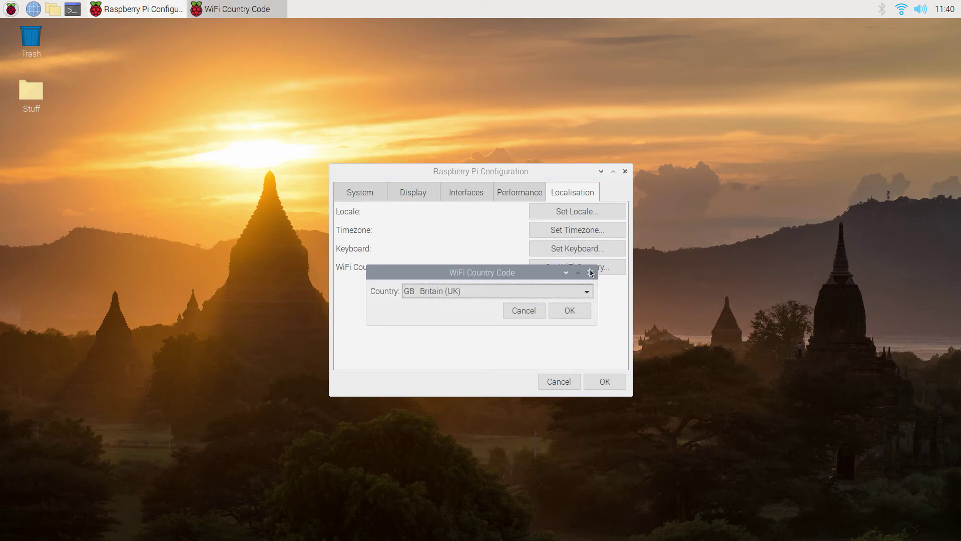
pyautogui.click(589, 309)
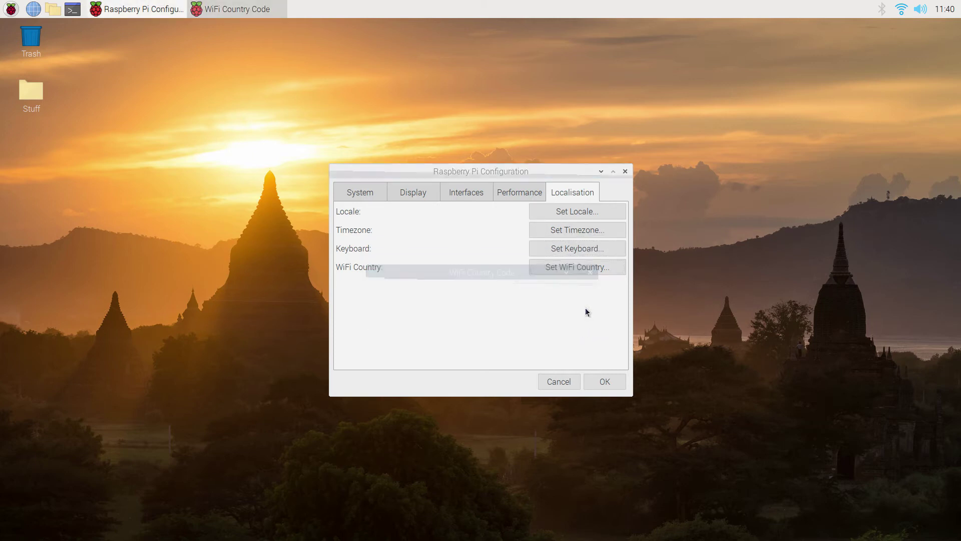
pyautogui.click(608, 379)
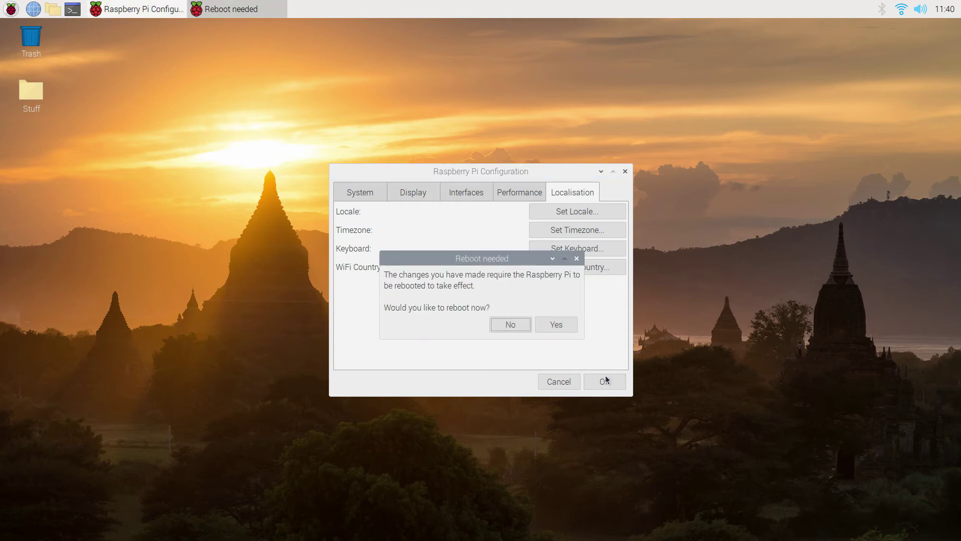
# Step: Decline the reboot prompt so the changes apply at the next restart
pyautogui.click(518, 326)
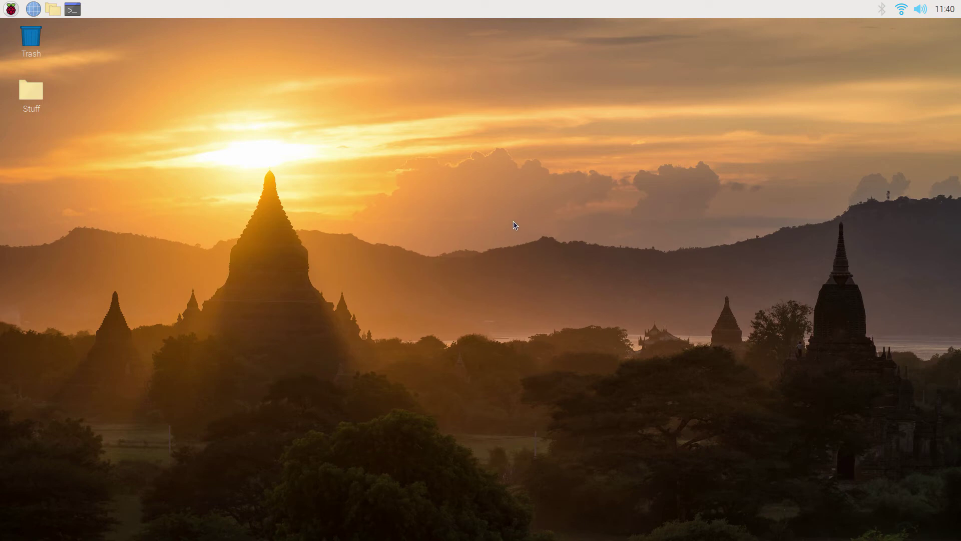
# Step: Launch Chromium from the applications menu and open YouTube from the new-tab shortcut
pyautogui.click(3, 12)
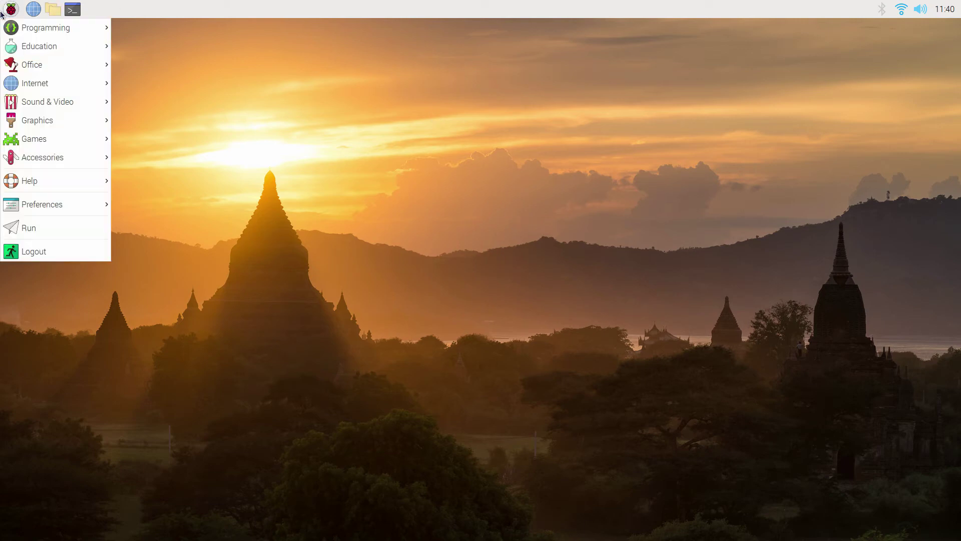
pyautogui.click(235, 99)
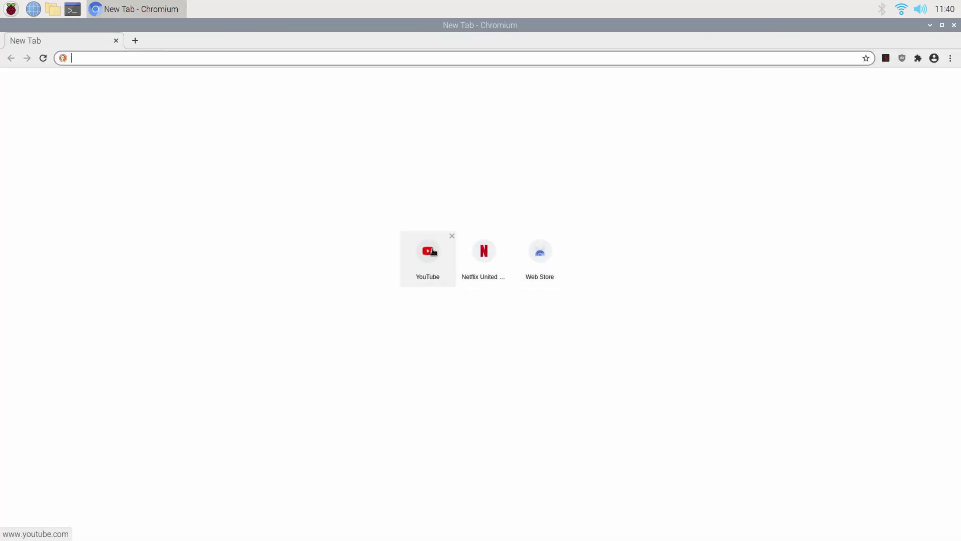
pyautogui.click(433, 252)
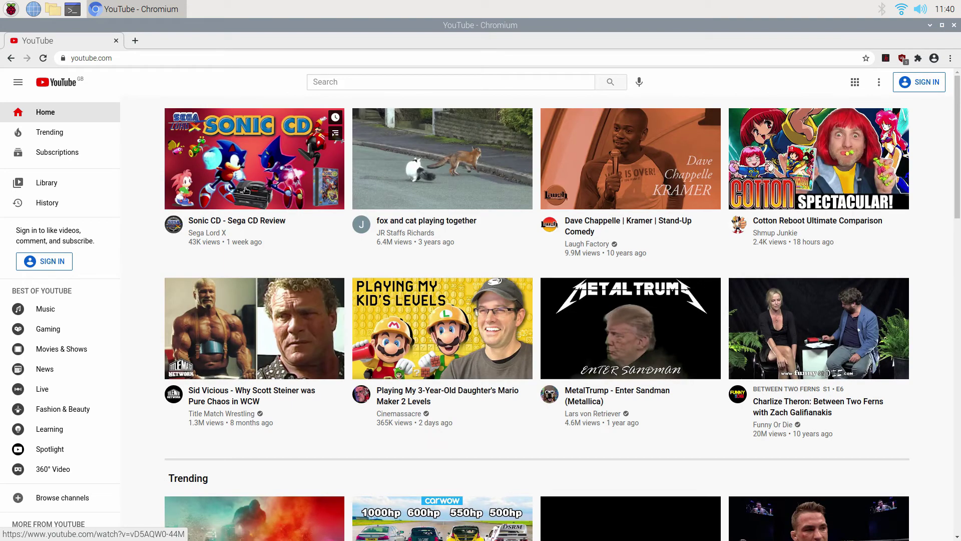
# Step: Play the Sonic CD - Sega CD Review video and bring up the volume control
pyautogui.click(245, 189)
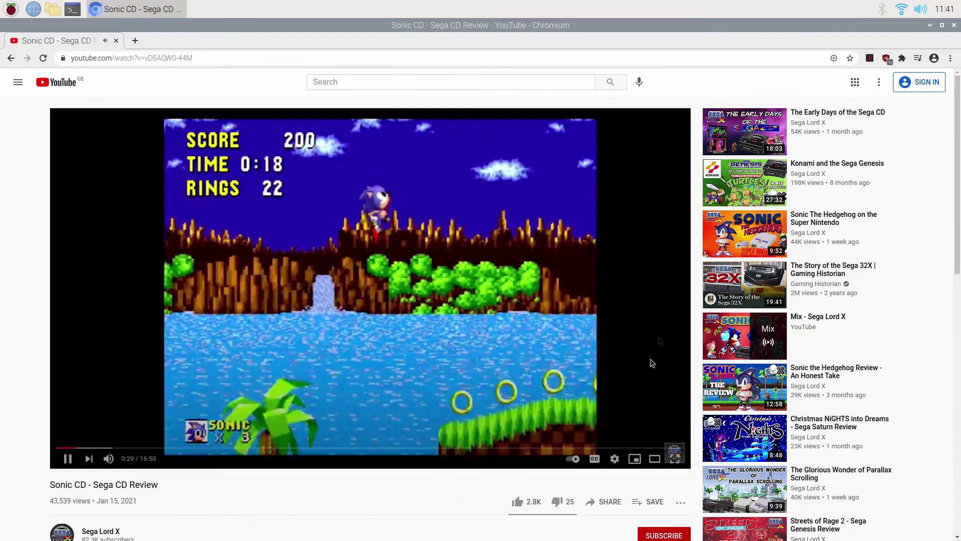
pyautogui.click(923, 11)
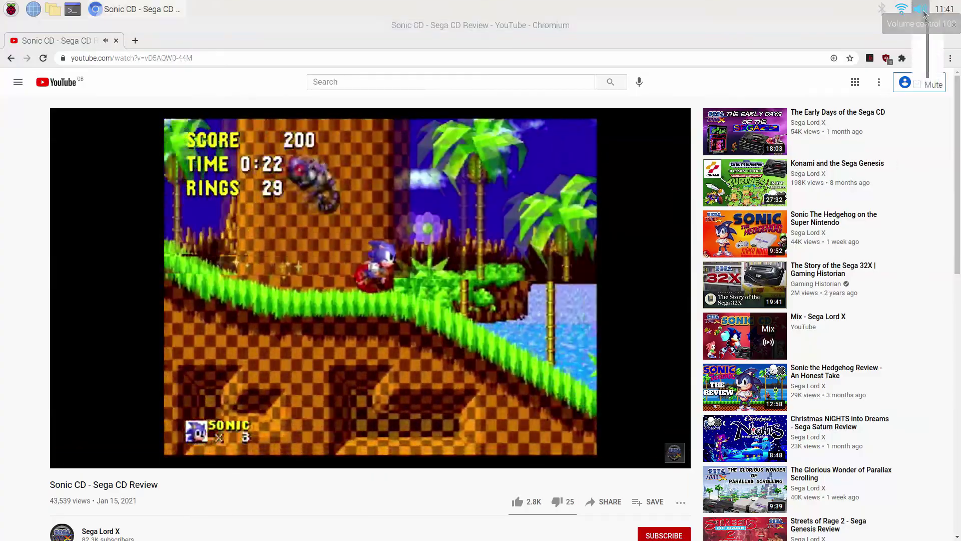
# Step: Switch the video's audio output from HDMI-2 to HDMI-1, then close the Chromium window
pyautogui.click(955, 46)
pyautogui.rightClick(920, 11)
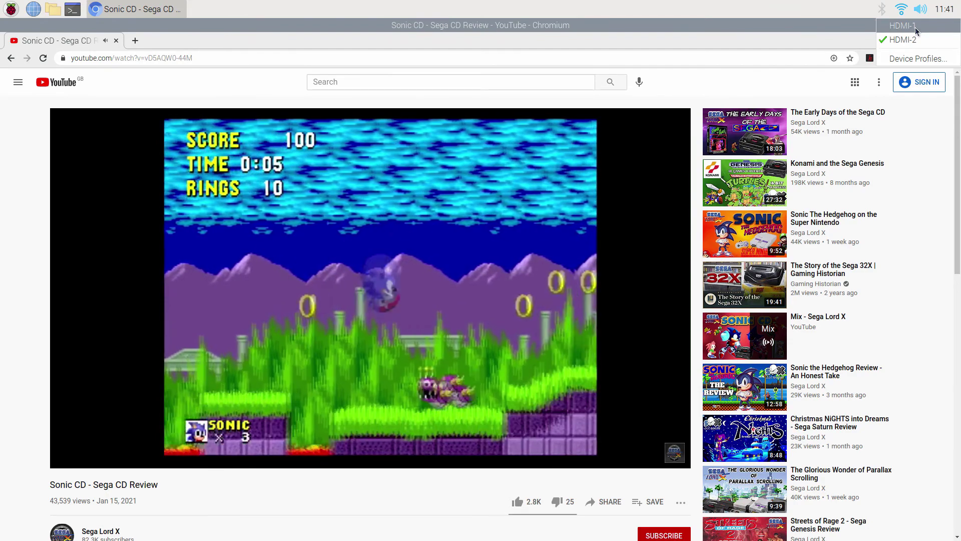
pyautogui.click(914, 27)
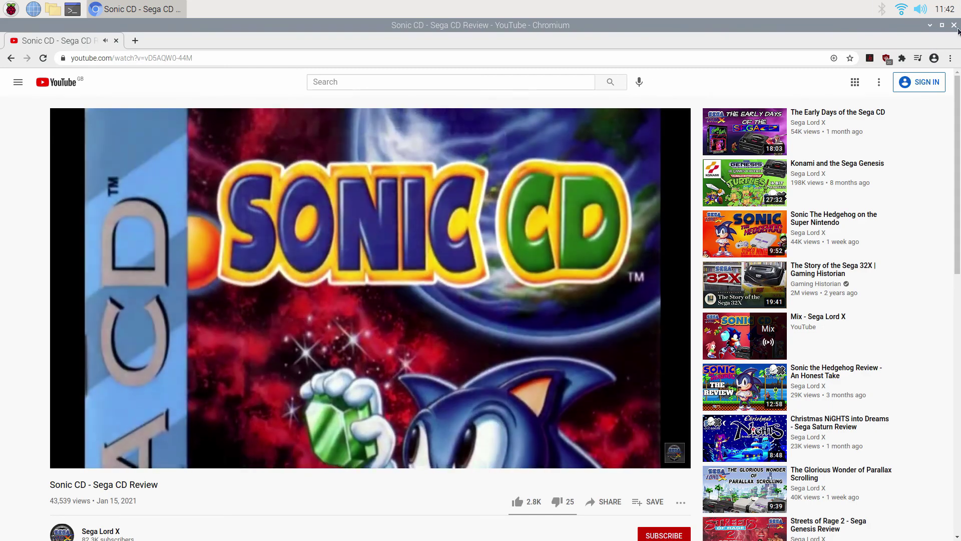
pyautogui.click(957, 28)
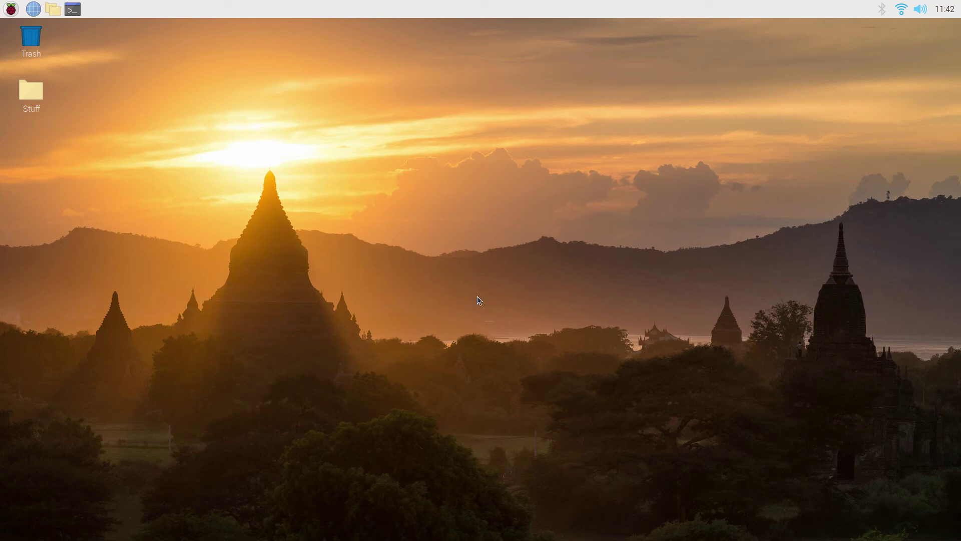
# Step: Select HDMI-2 from the volume icon's audio output list, leaving the empty desktop showing
pyautogui.click(921, 10)
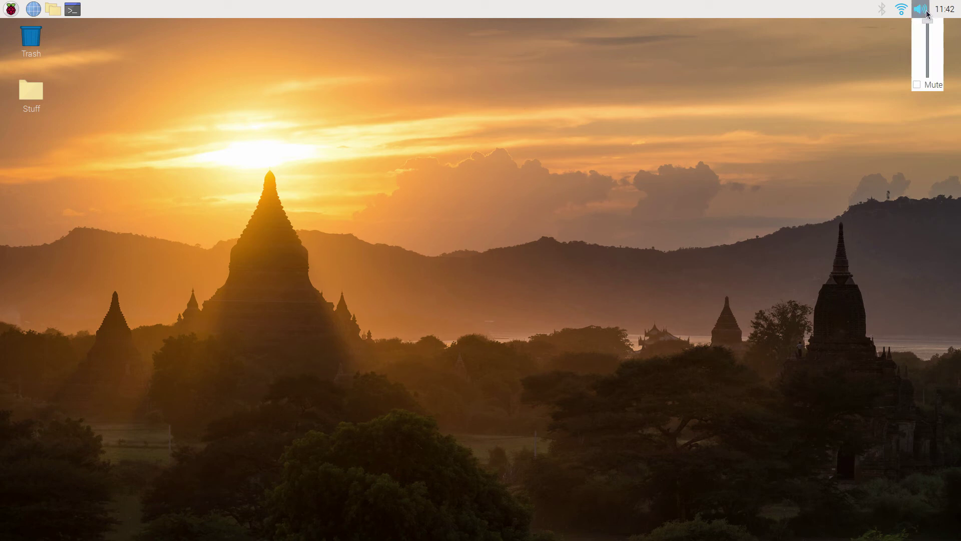
pyautogui.rightClick(926, 12)
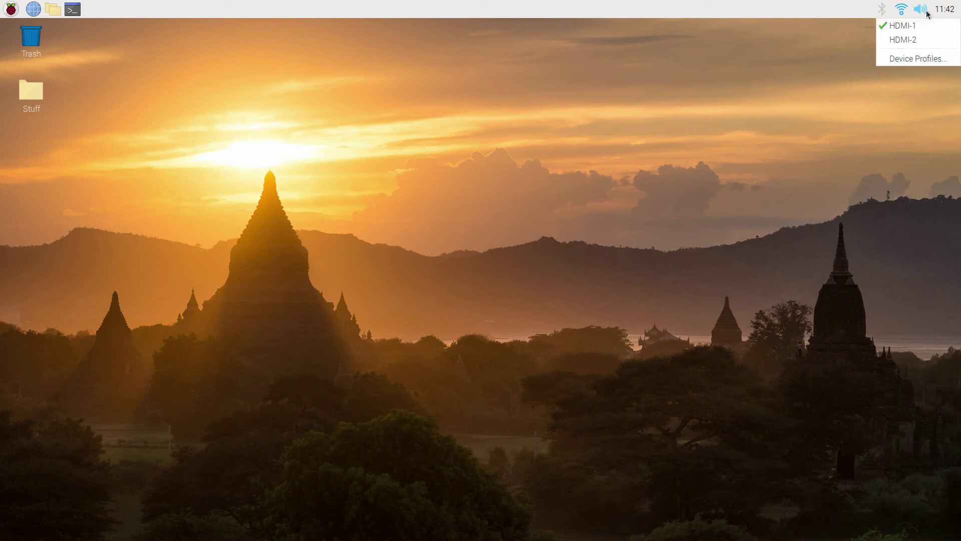
pyautogui.click(917, 38)
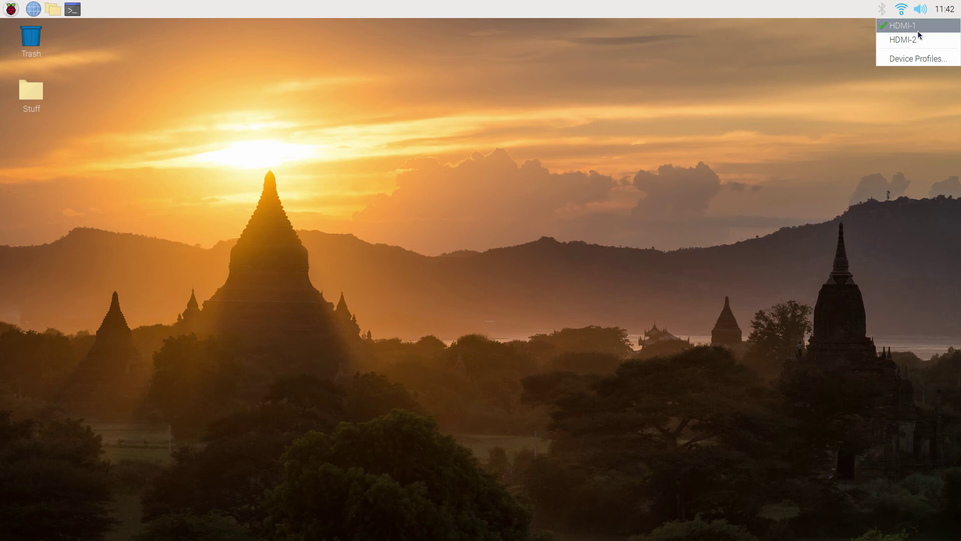
pyautogui.click(513, 200)
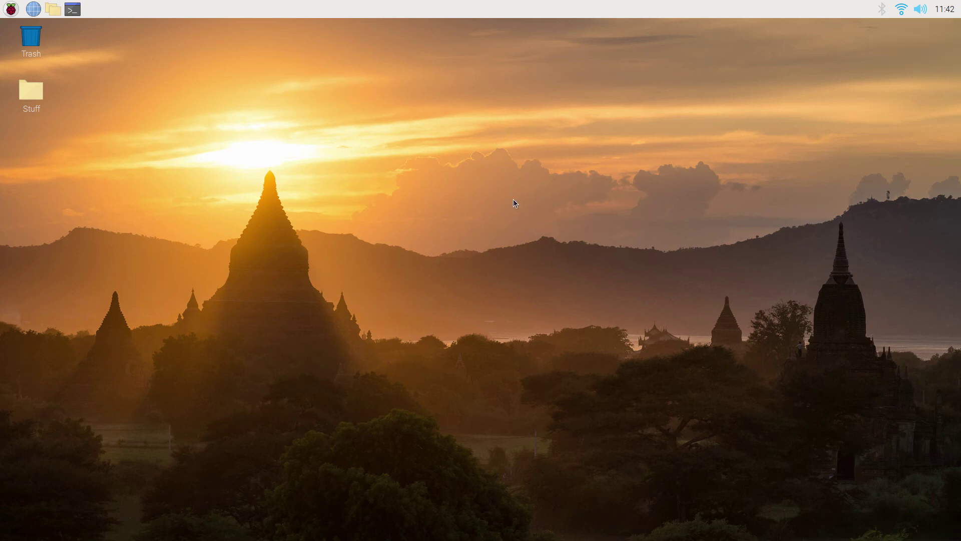